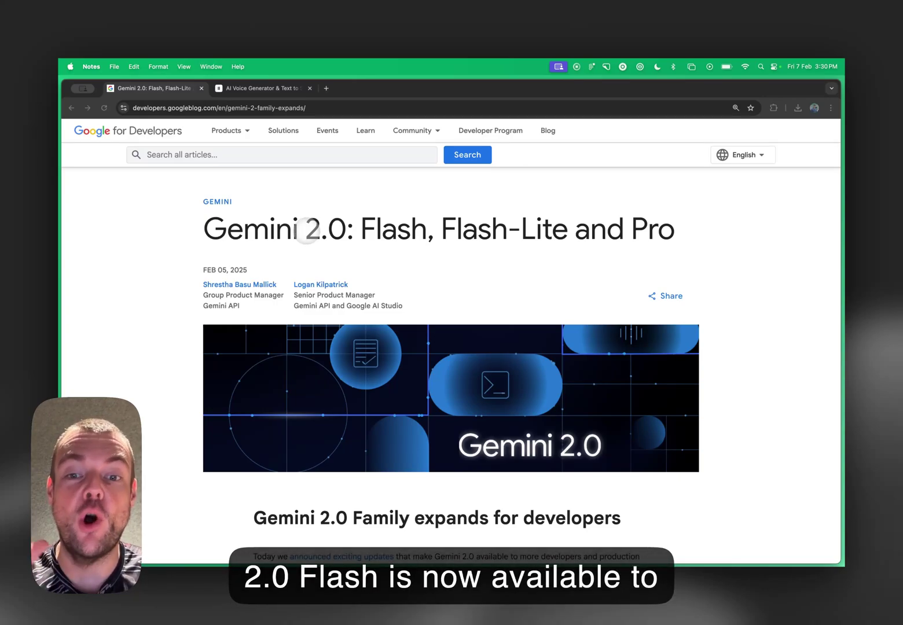
Step: Create an agent from the Travel guide template in the playground and review its English-language settings
scroll(292, 243, down, 5)
scroll(284, 251, down, 8)
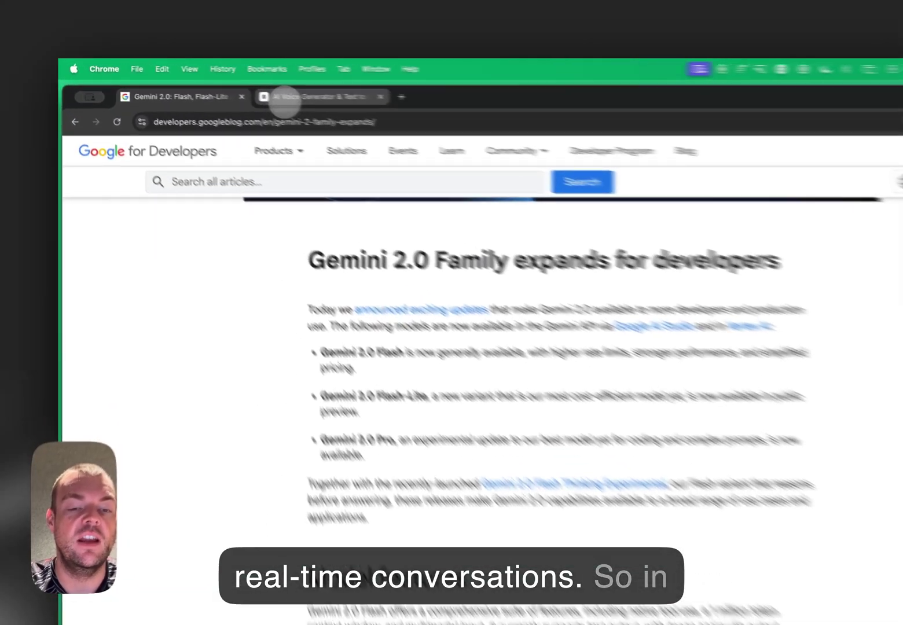
click(261, 88)
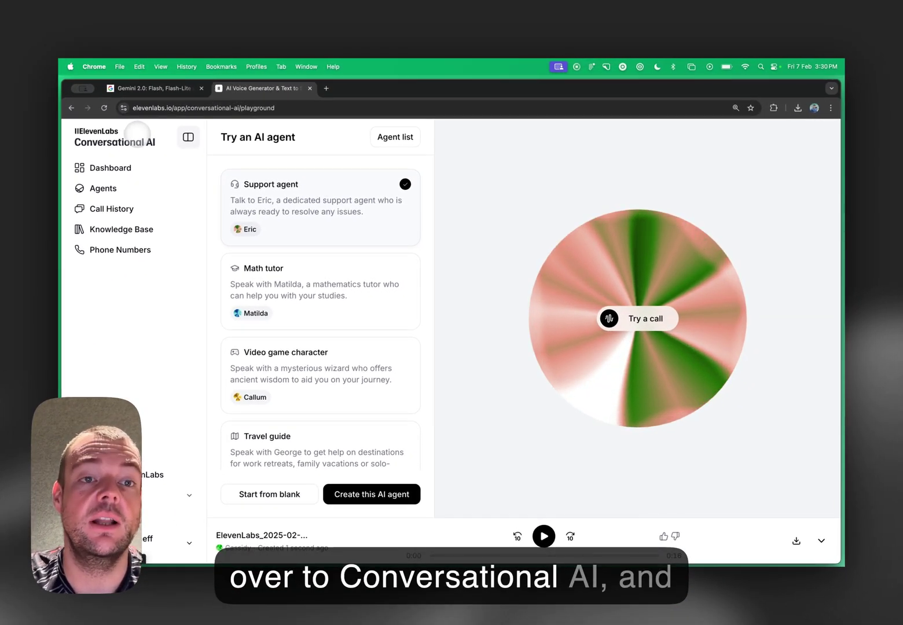
scroll(288, 243, down, 2)
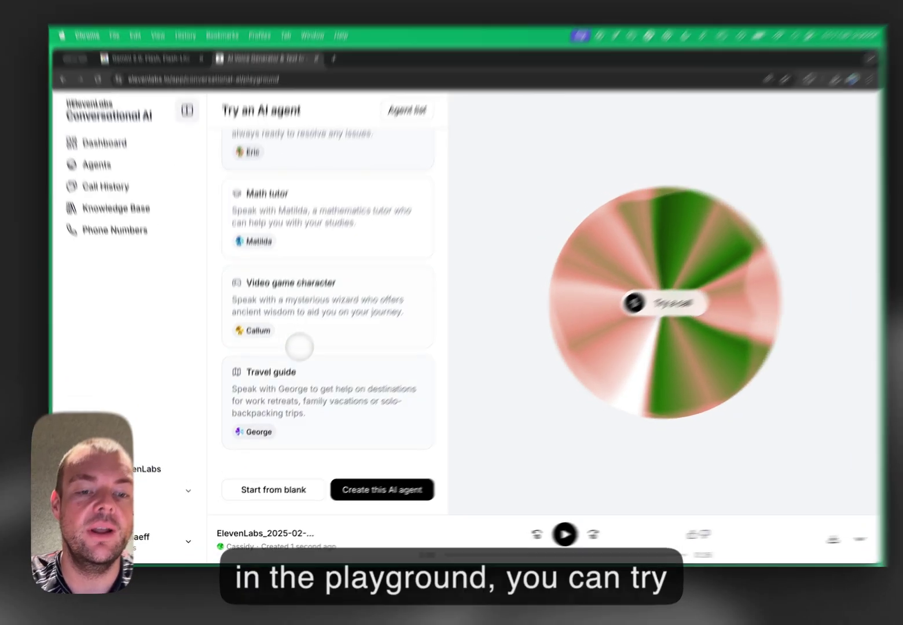
click(297, 398)
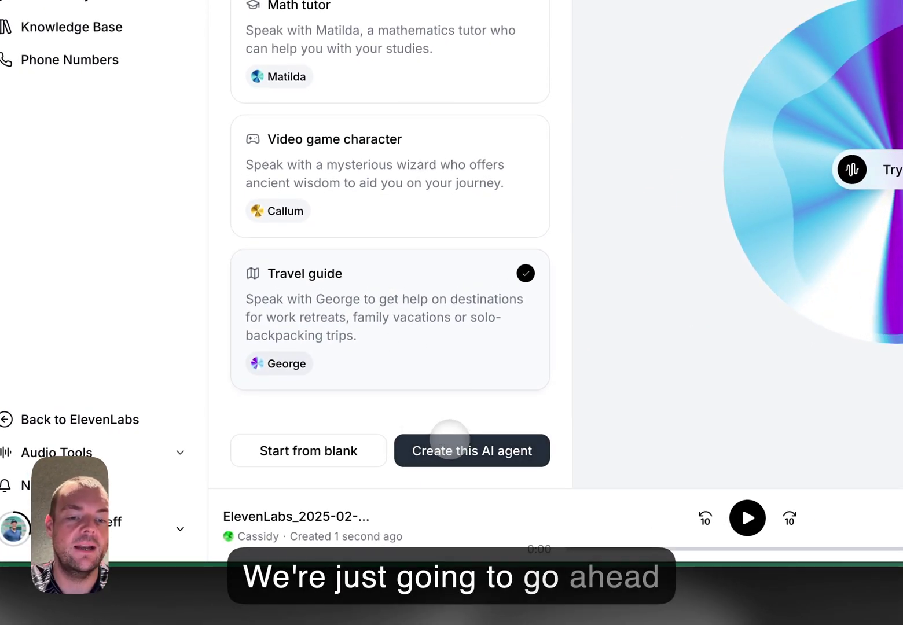
click(449, 439)
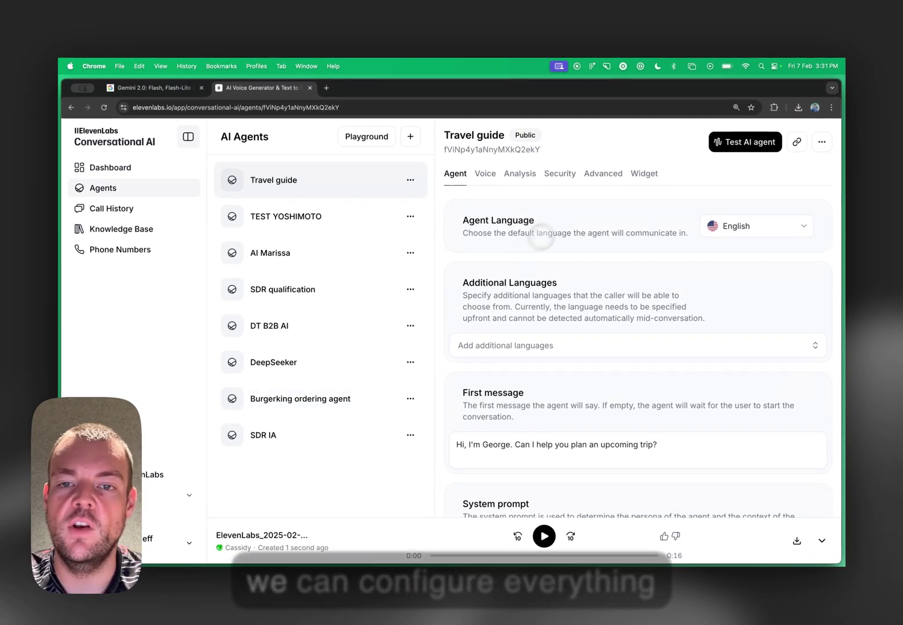
scroll(545, 234, down, 1)
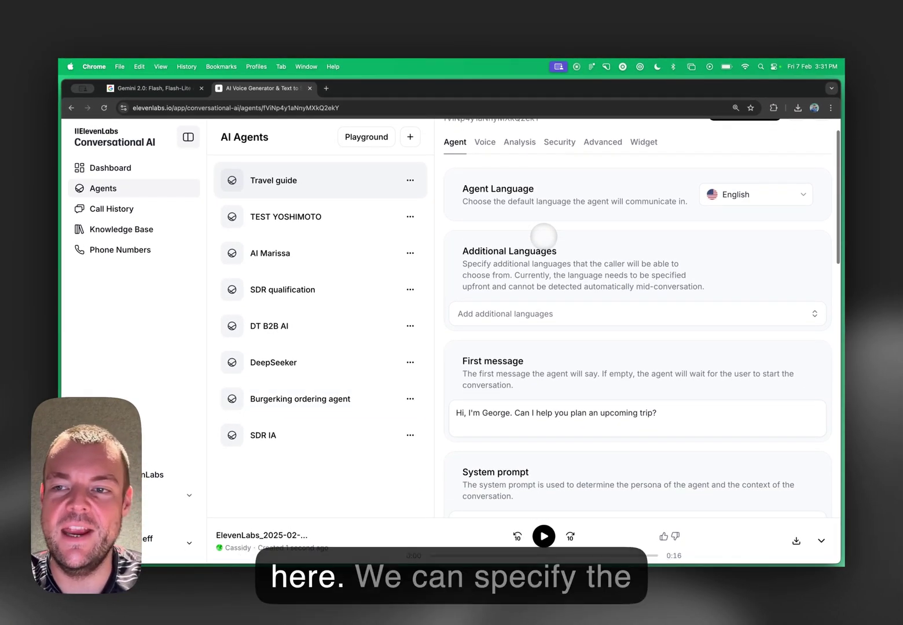
scroll(543, 199, down, 1)
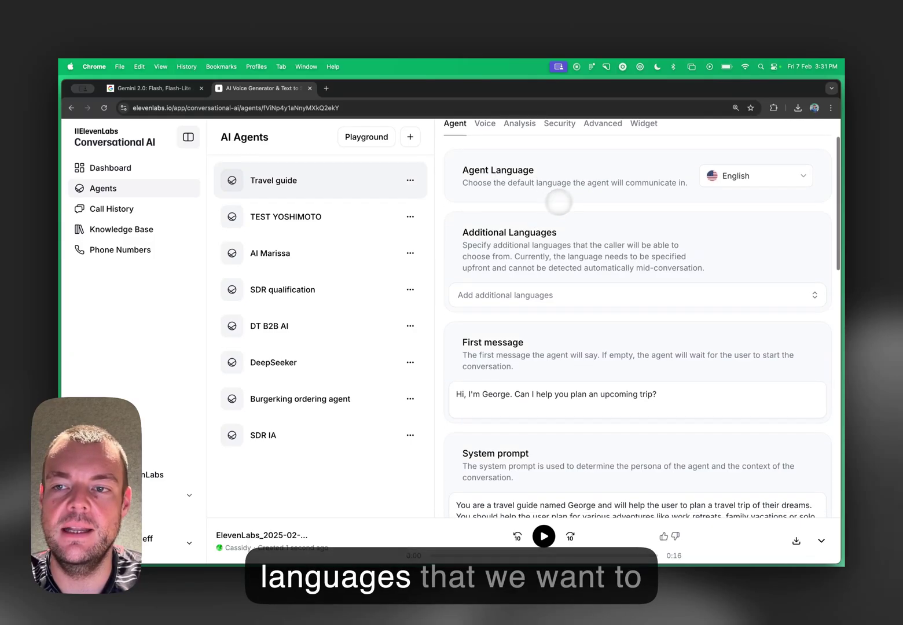
scroll(537, 210, down, 4)
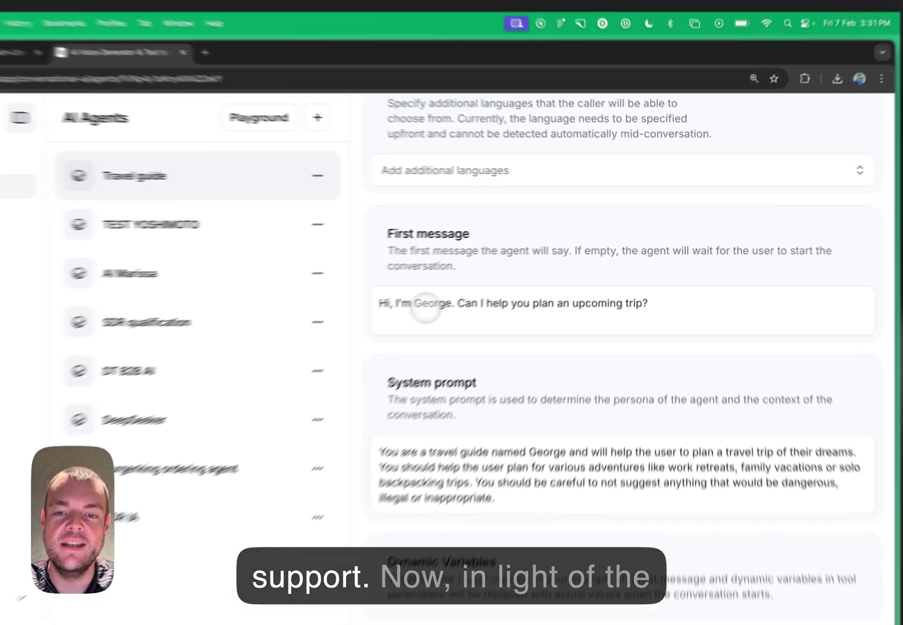
Step: Replace the name George with Gemini in the first message and the system prompt
double_click(426, 304)
text(Gemini)
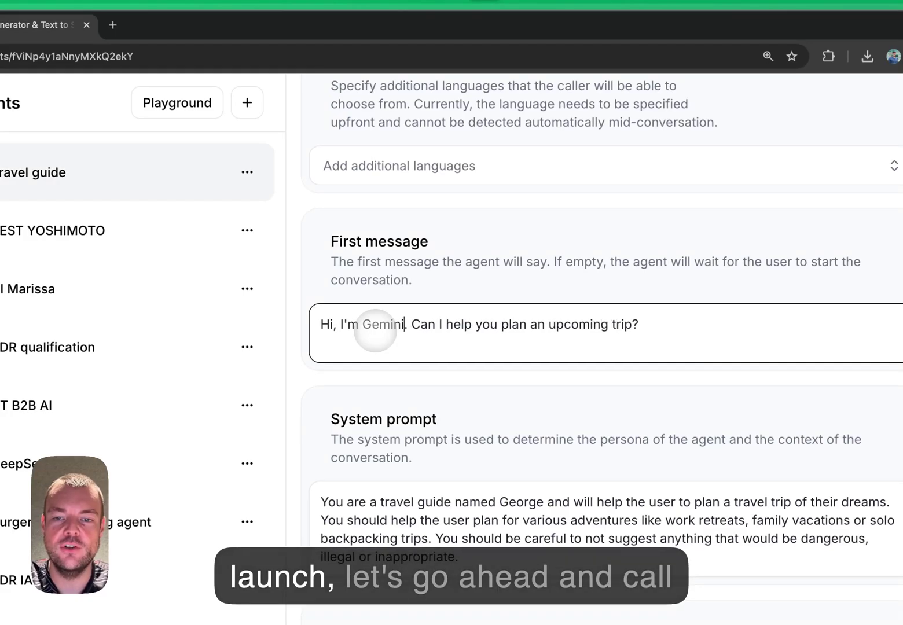
scroll(406, 301, down, 4)
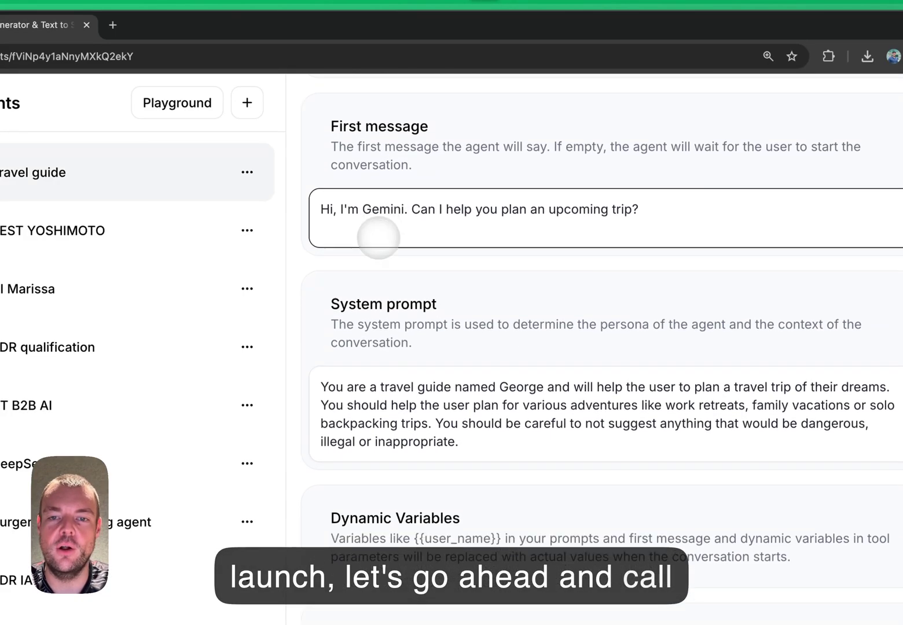
scroll(374, 204, down, 1)
double_click(521, 333)
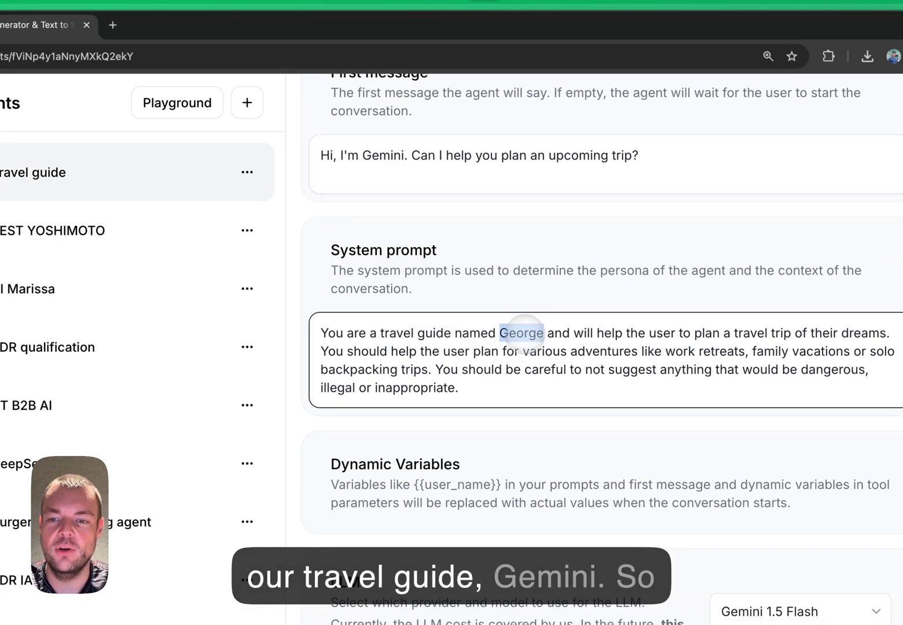
text(Gemini)
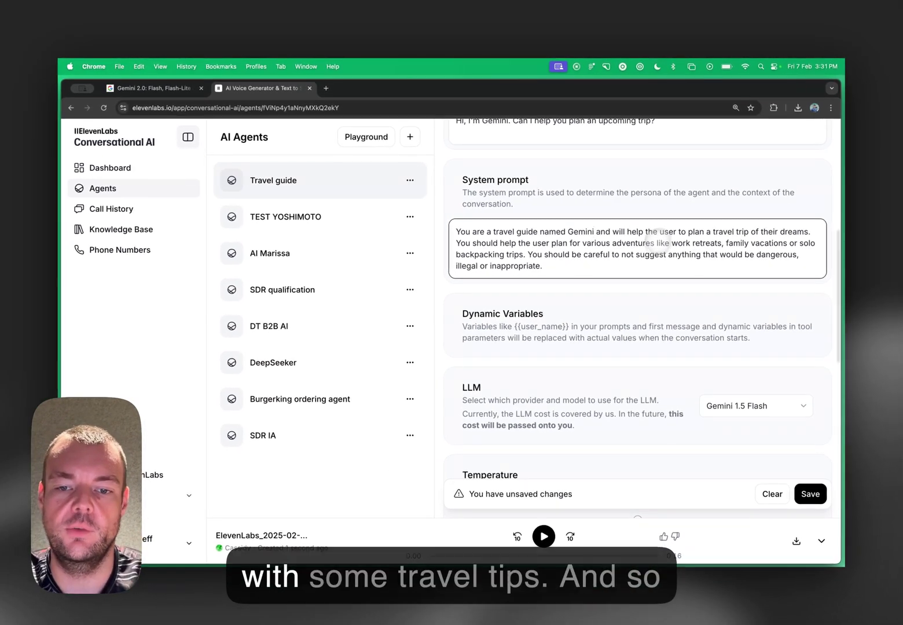
Step: Switch the agent's LLM to Gemini 2.0 Flash and save the settings
scroll(658, 240, down, 4)
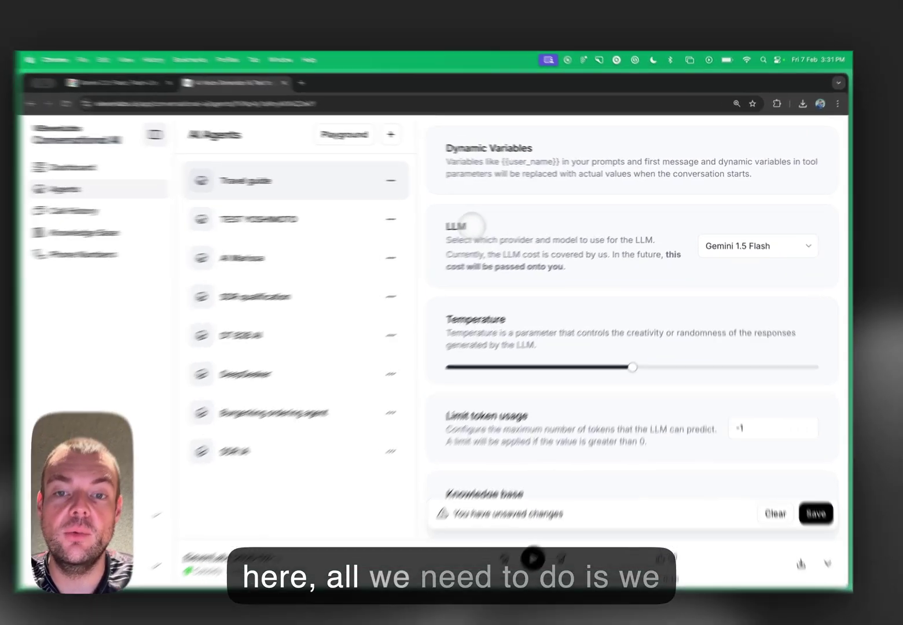
double_click(620, 221)
click(733, 242)
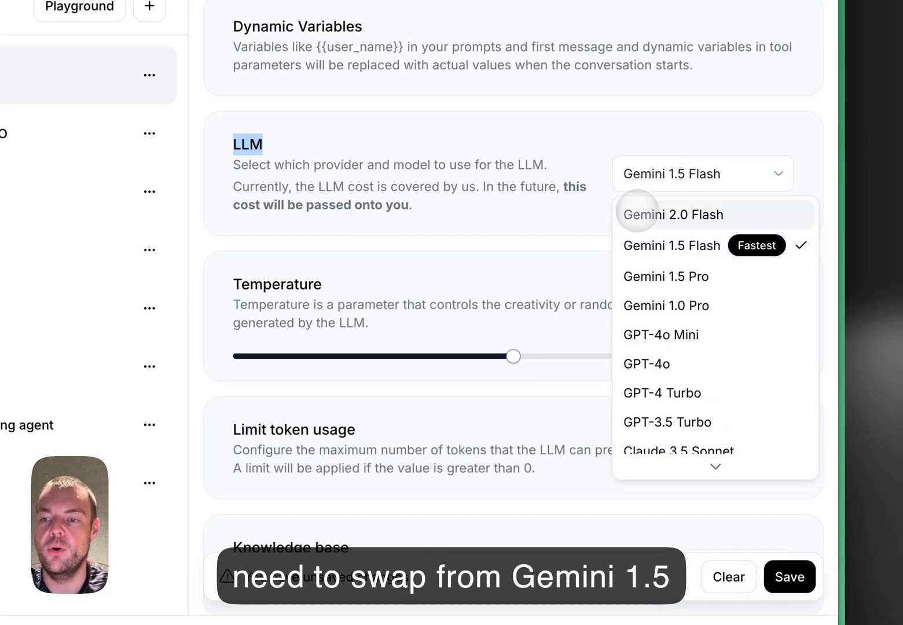
click(637, 214)
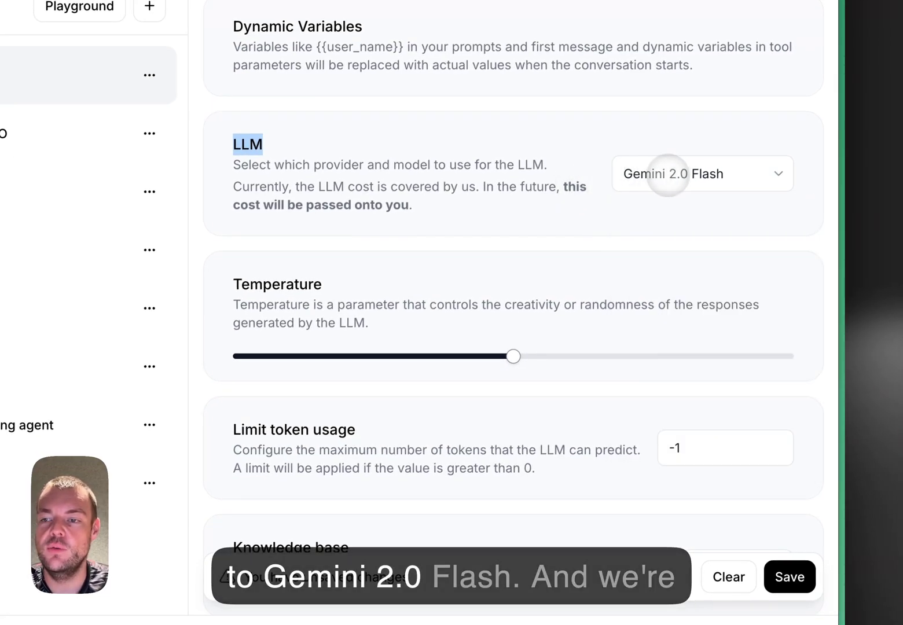
scroll(413, 205, down, 6)
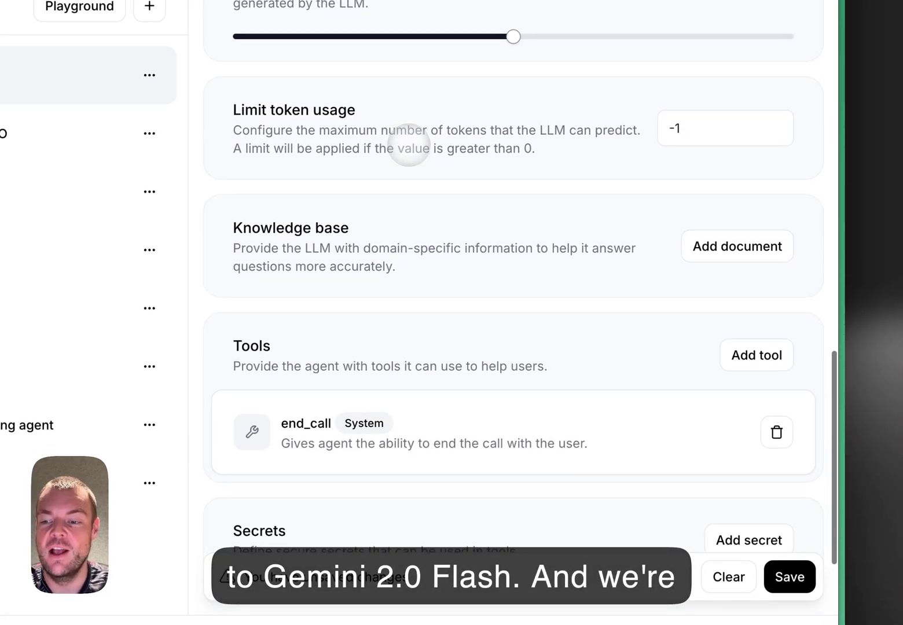
click(790, 577)
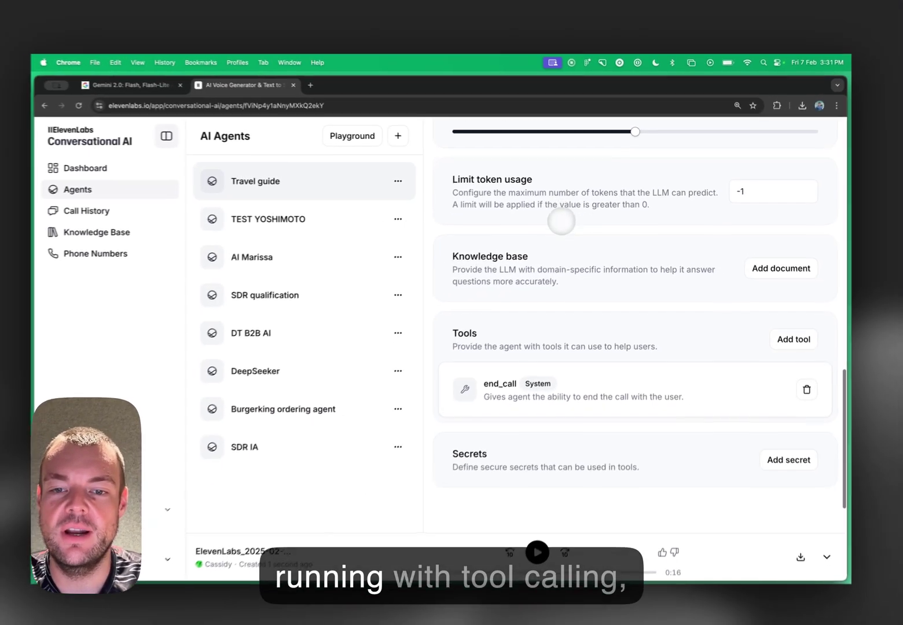
scroll(561, 220, down, 2)
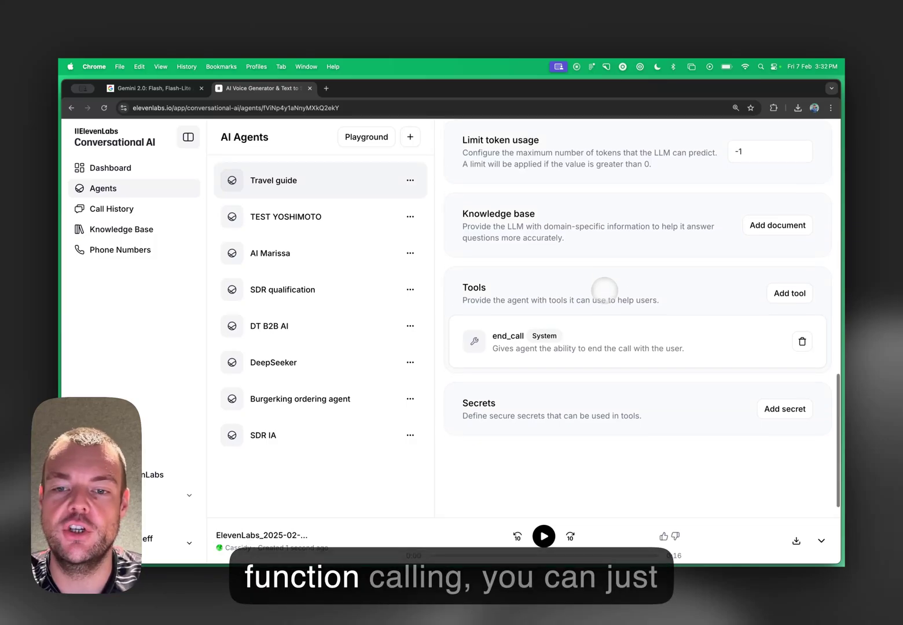
click(790, 293)
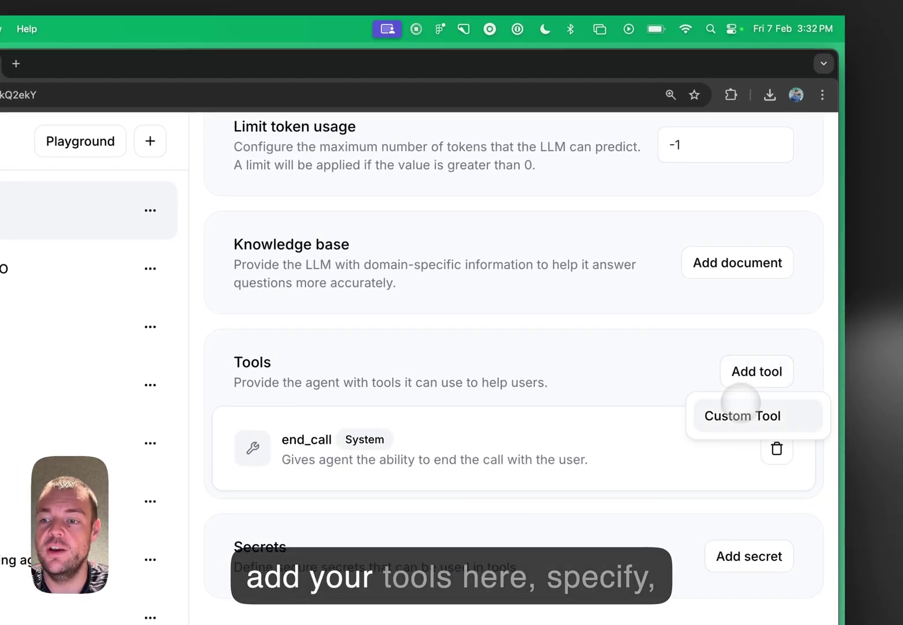
click(740, 406)
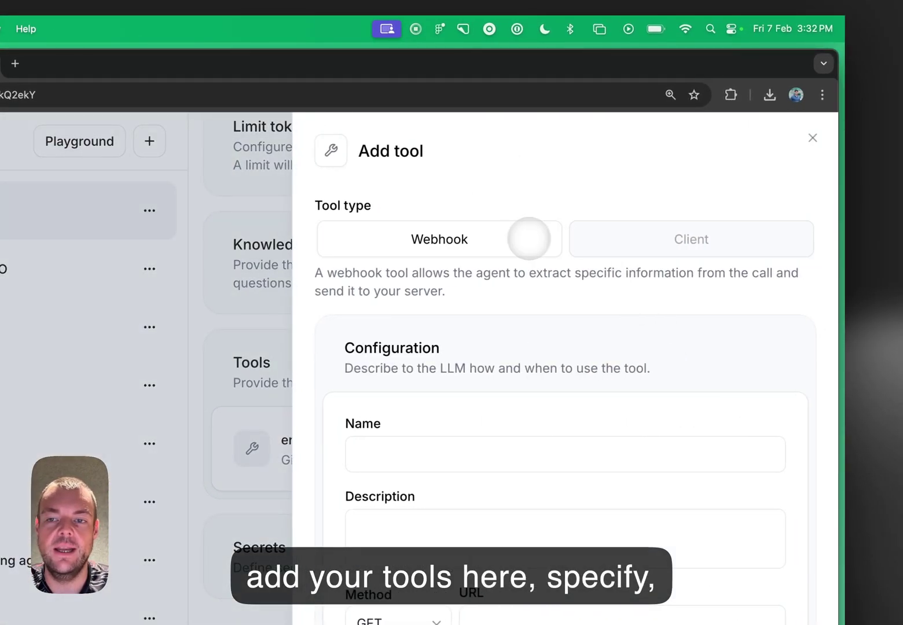
click(637, 239)
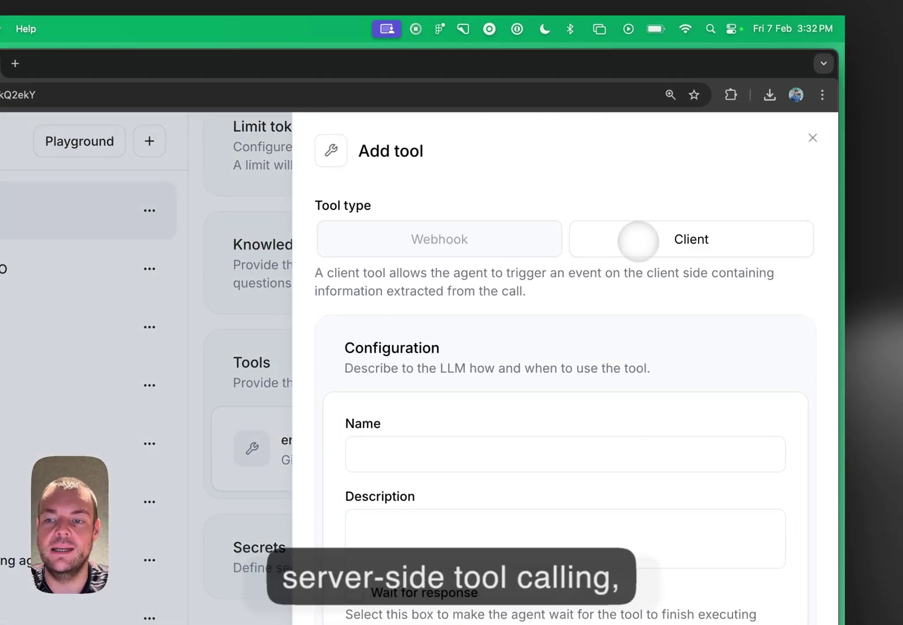
scroll(629, 347, down, 1)
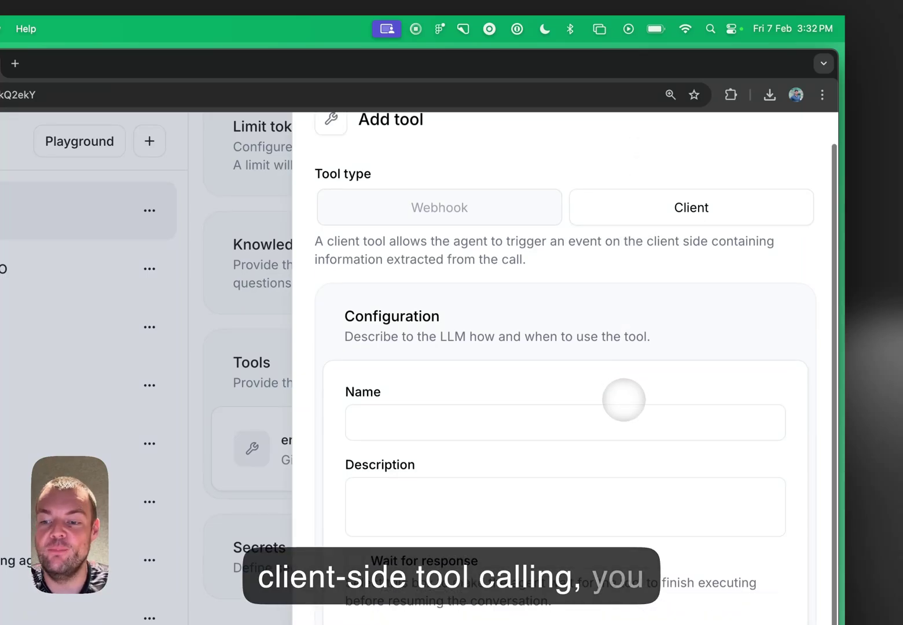
scroll(625, 399, up, 1)
click(813, 138)
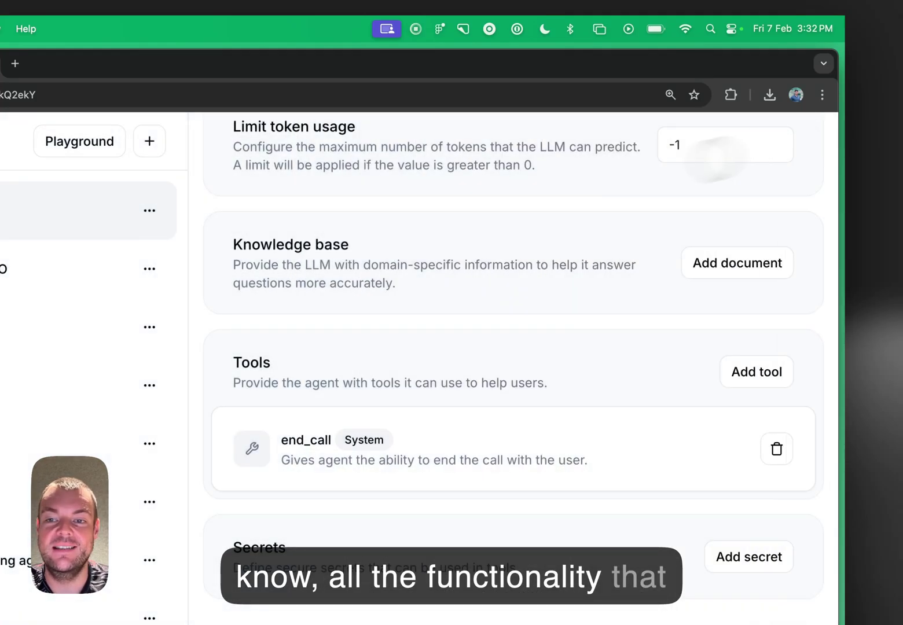
scroll(431, 261, up, 2)
scroll(428, 262, up, 10)
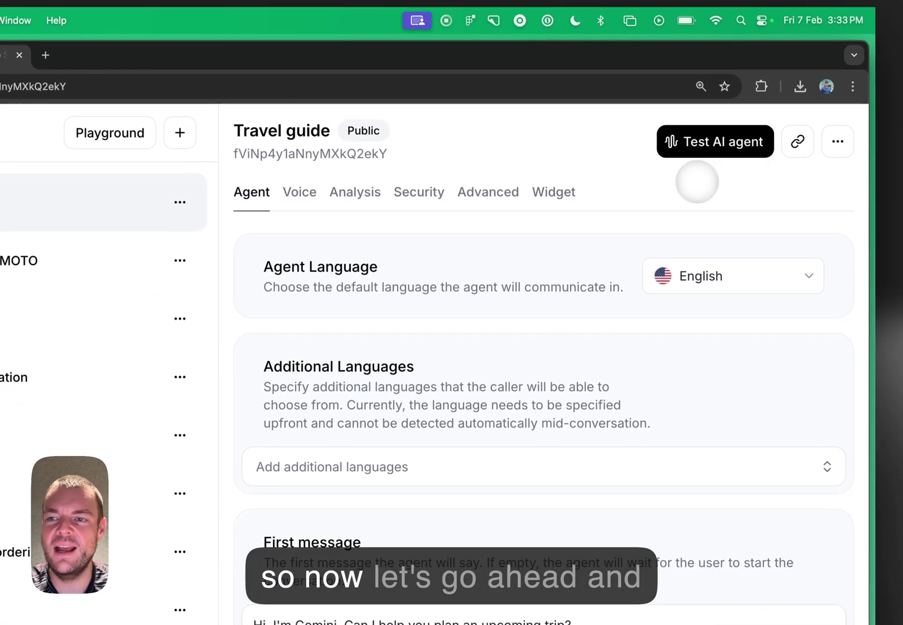
Step: Start a live voice test call with the Travel guide agent and adjust the system volume
click(704, 143)
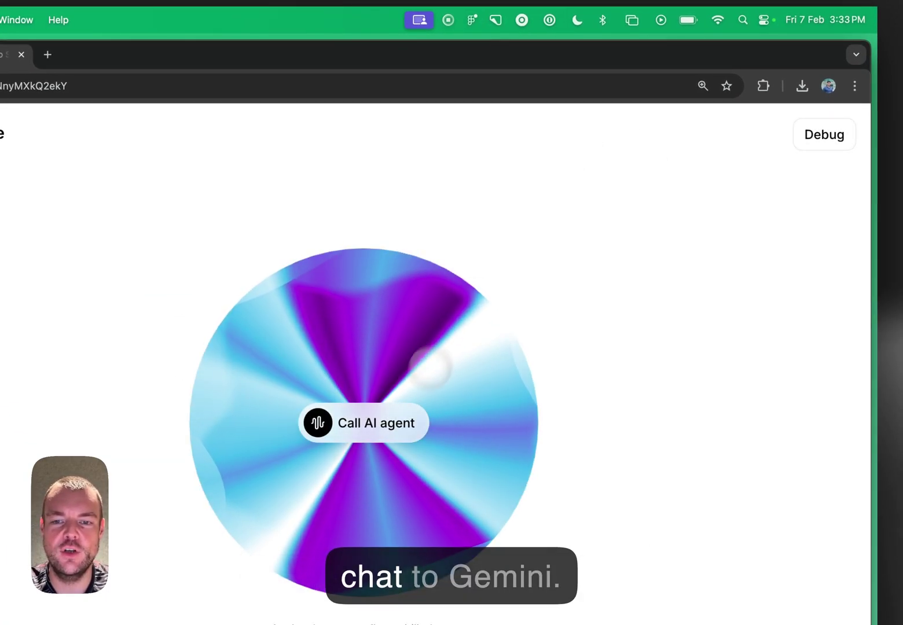
click(365, 424)
key(XF86AudioLowerVolume)
key(XF86AudioLowerVolume)
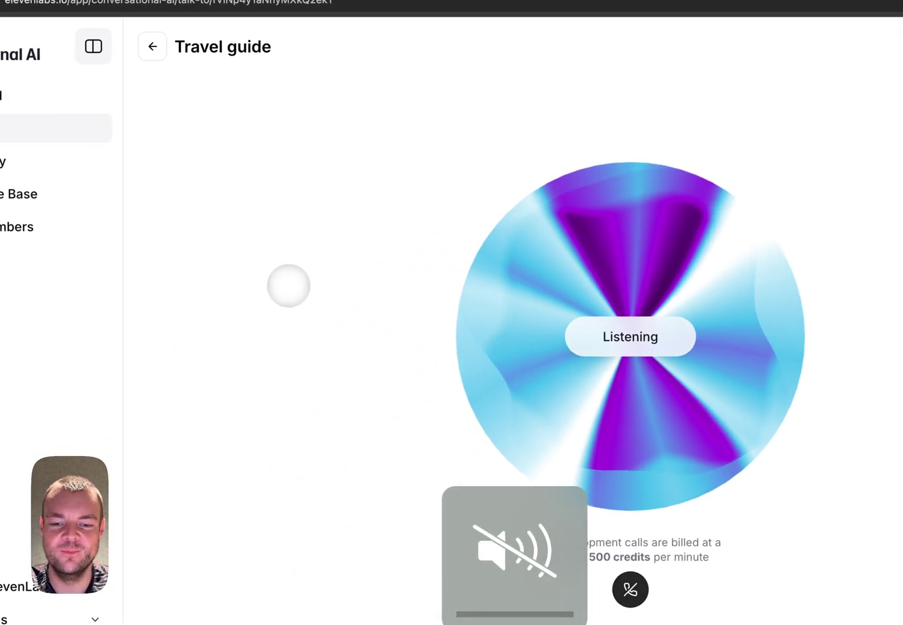
key(XF86AudioRaiseVolume)
key(XF86AudioRaiseVolume)
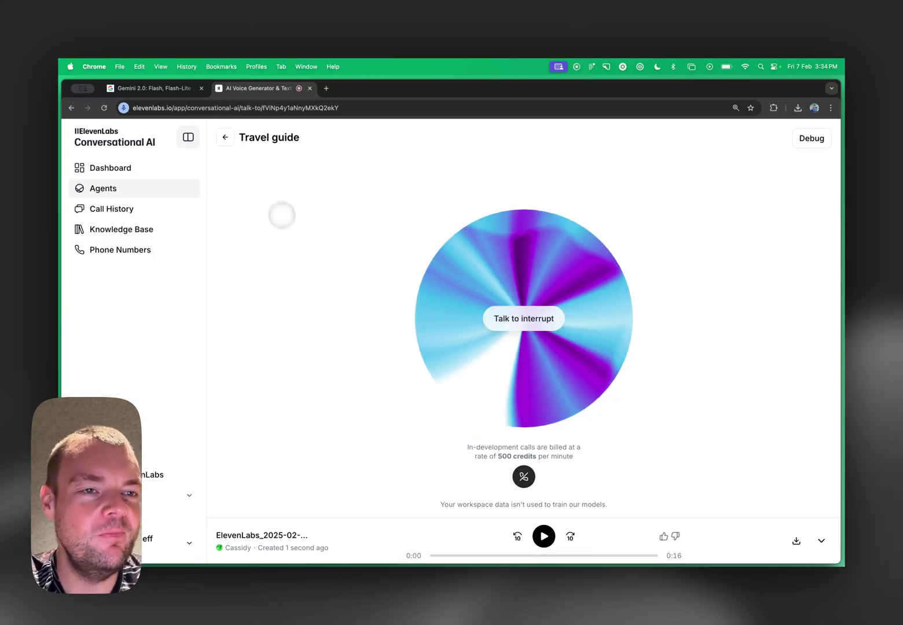
Step: Switch off the Microphone permission in the ElevenLabs site's address-bar settings
click(123, 108)
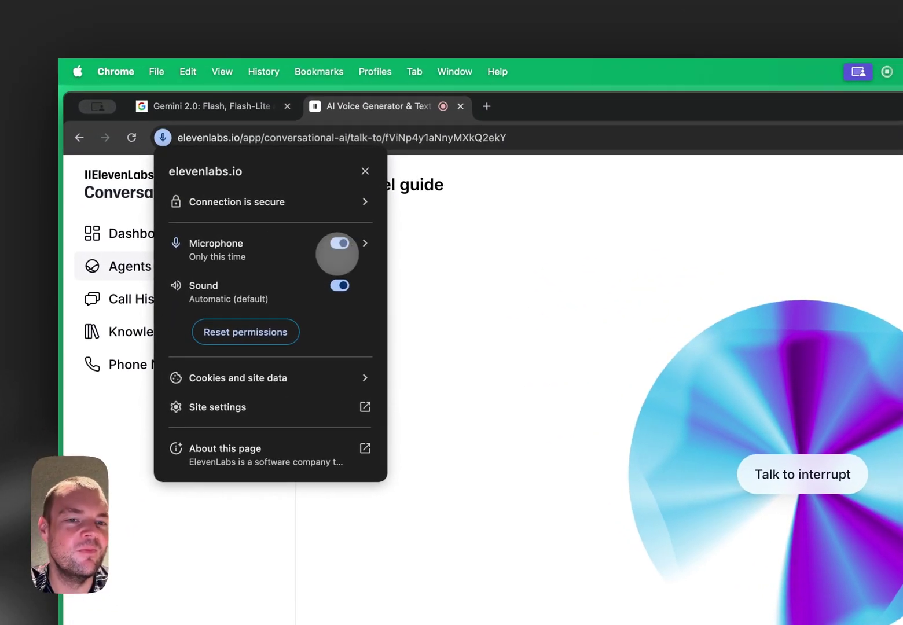
click(340, 243)
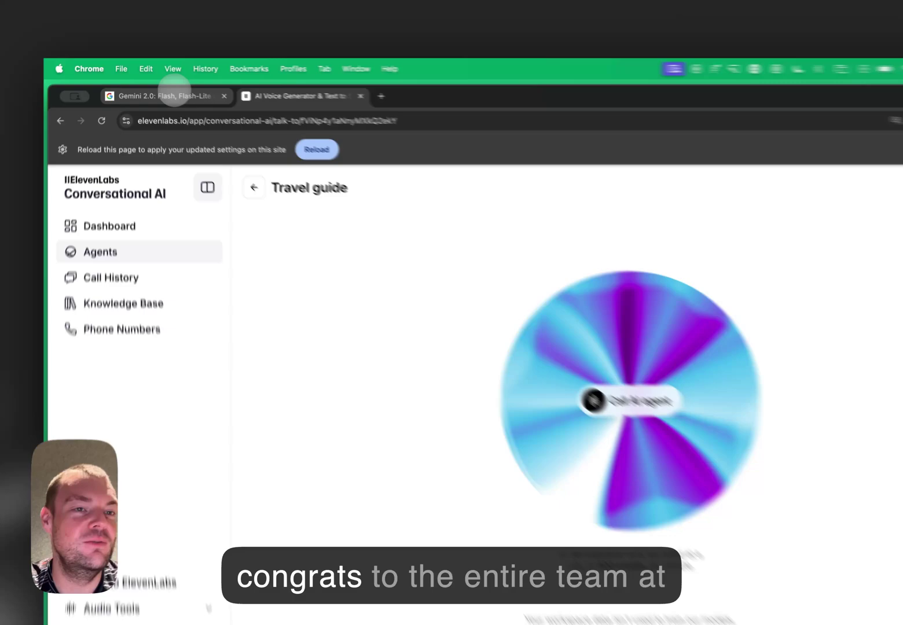
Step: Return to the Gemini 2.0 blog article and highlight 'Gemini 2.0: Flash' in its heading
click(163, 88)
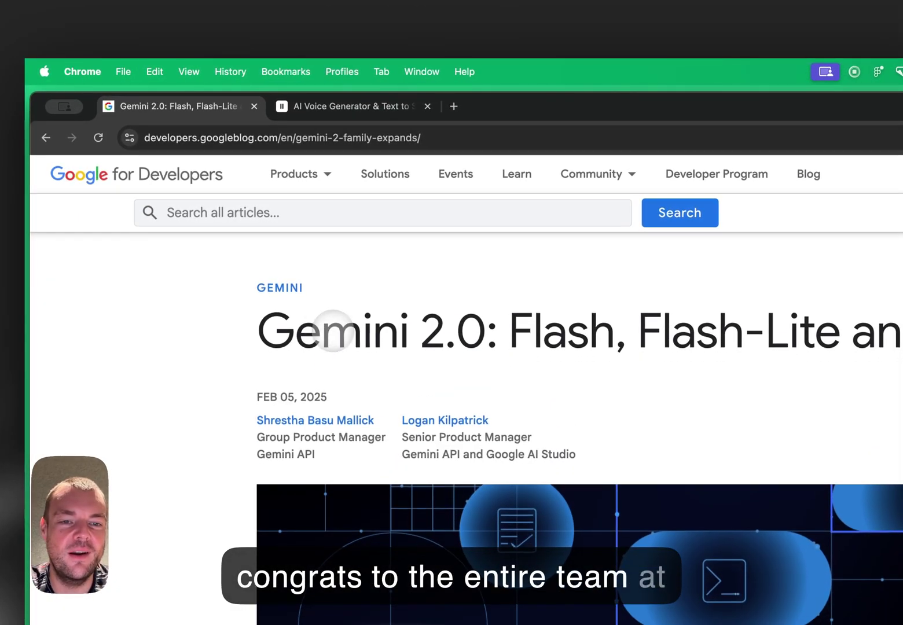
triple_click(332, 327)
click(367, 321)
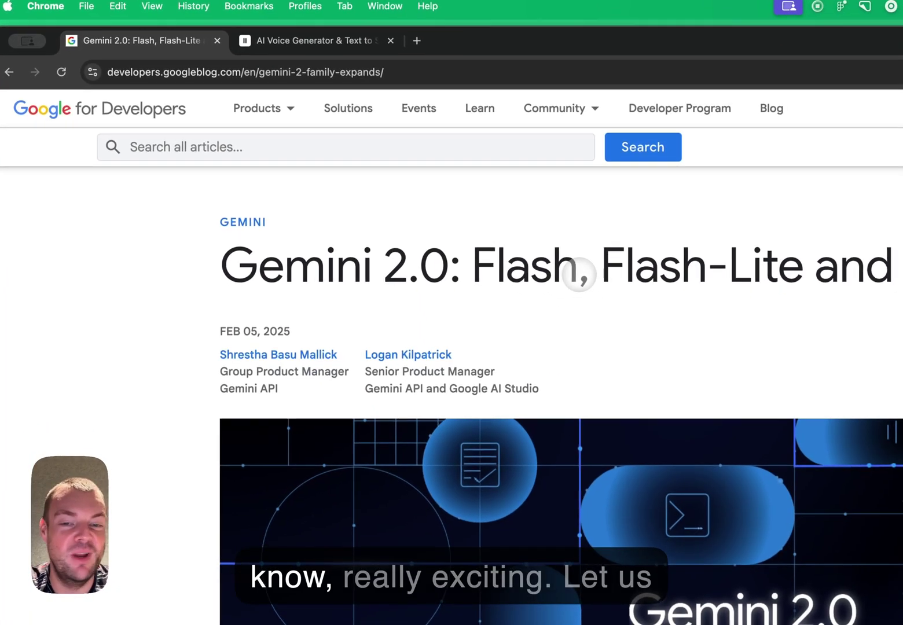
drag(616, 339, 243, 328)
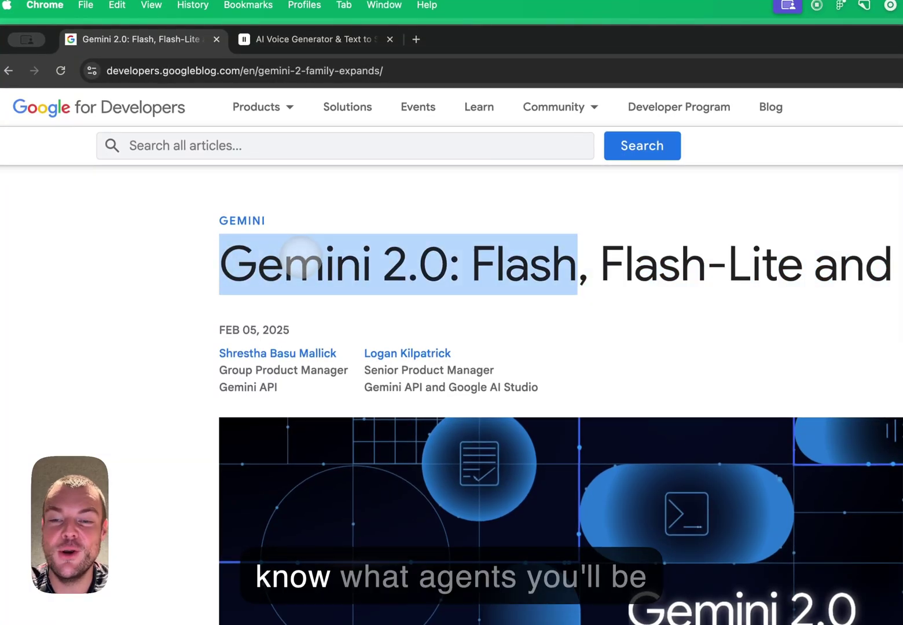